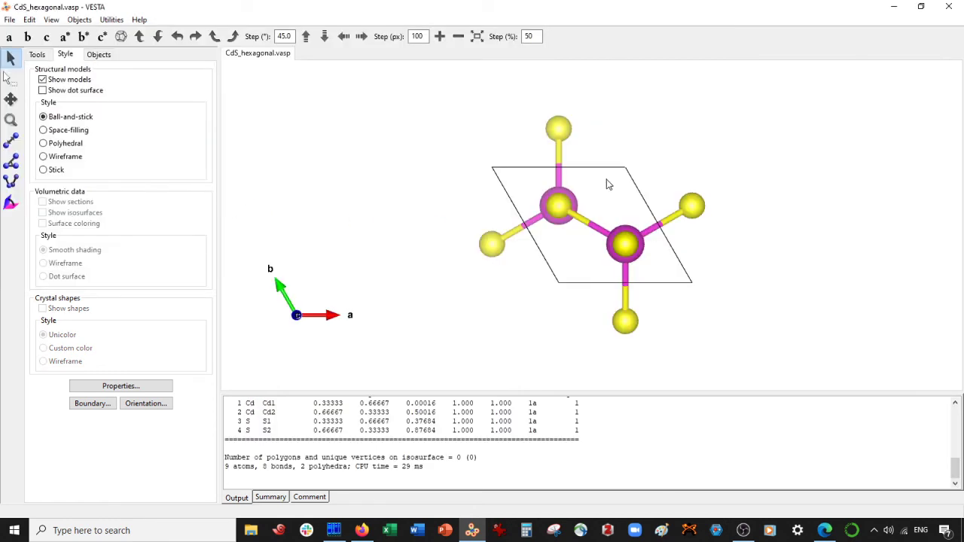
pyautogui.moveTo(608, 185); pyautogui.dragTo(616, 216)
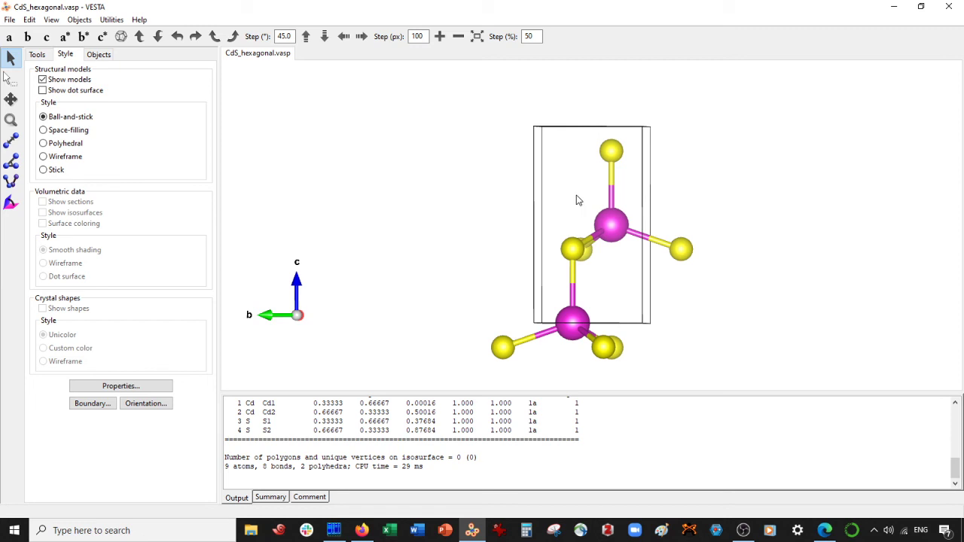
pyautogui.moveTo(564, 194); pyautogui.dragTo(624, 221)
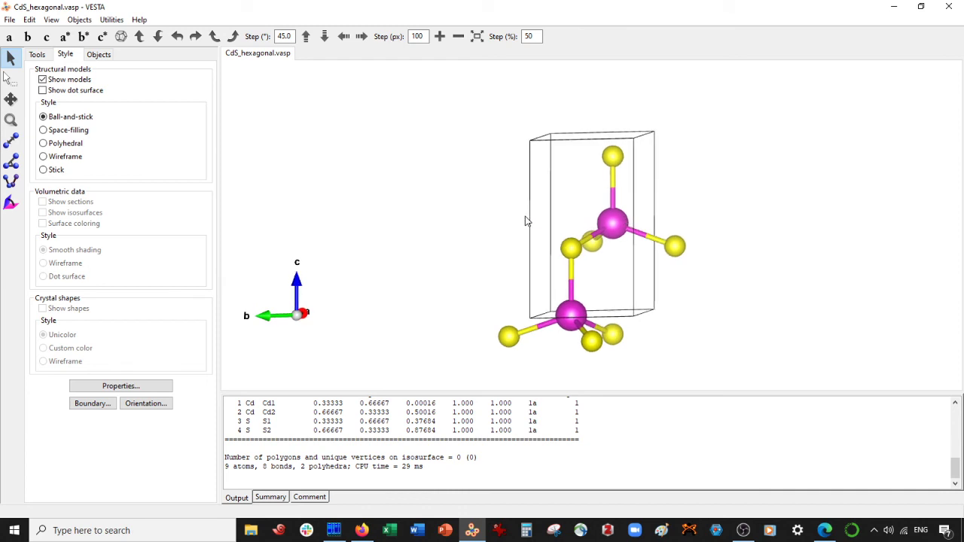
pyautogui.moveTo(495, 221); pyautogui.dragTo(557, 212)
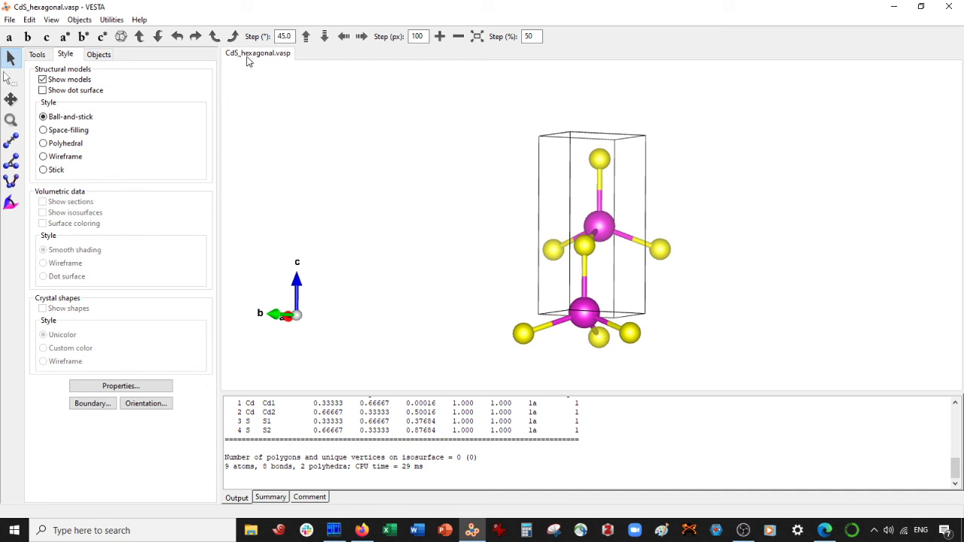
pyautogui.moveTo(539, 209); pyautogui.dragTo(512, 220)
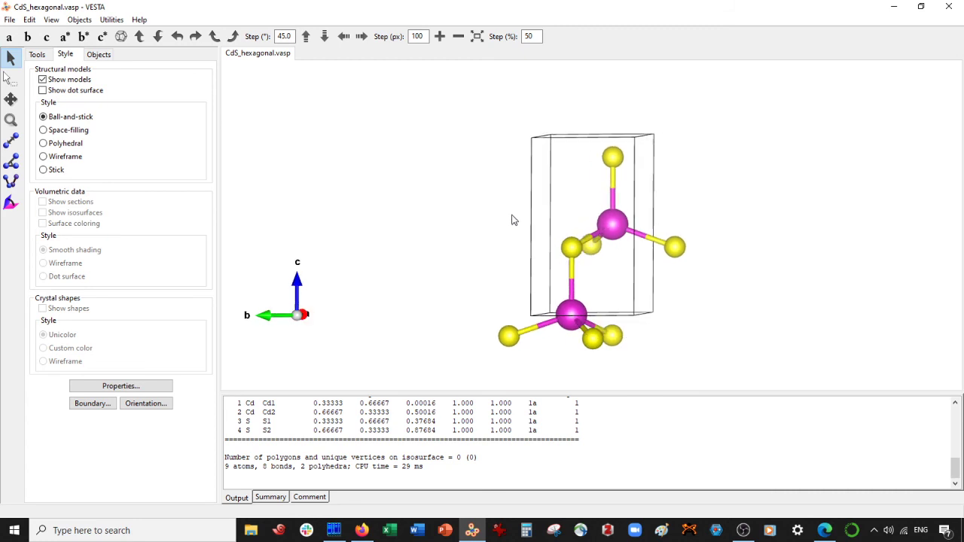
# Step: Set the diagonal of the unit cell transformation's rotation matrix to 3, 3 and 3
pyautogui.click(29, 20)
pyautogui.moveTo(75, 66)
pyautogui.click(203, 79)
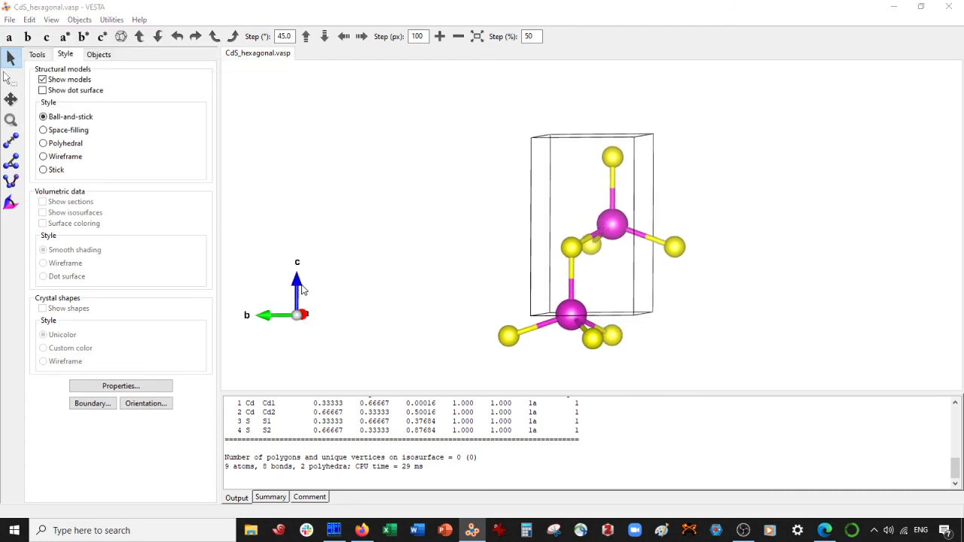
pyautogui.click(194, 260)
pyautogui.write('3')
pyautogui.moveTo(172, 186); pyautogui.dragTo(177, 205)
pyautogui.write('33')
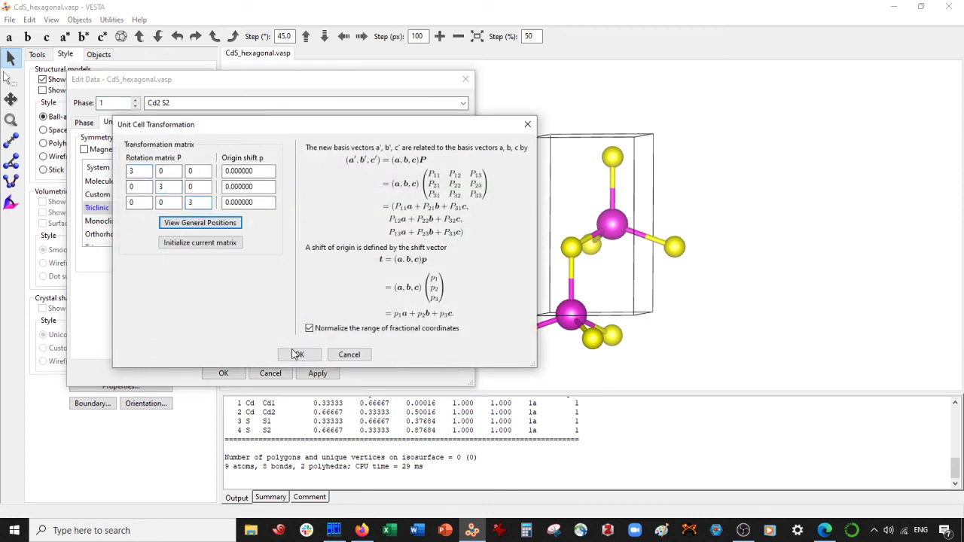
# Step: Convert the structure to the 3×3×3 supercell, searching atoms in the new unit-cell and adding them as new sites
pyautogui.click(295, 354)
pyautogui.click(352, 260)
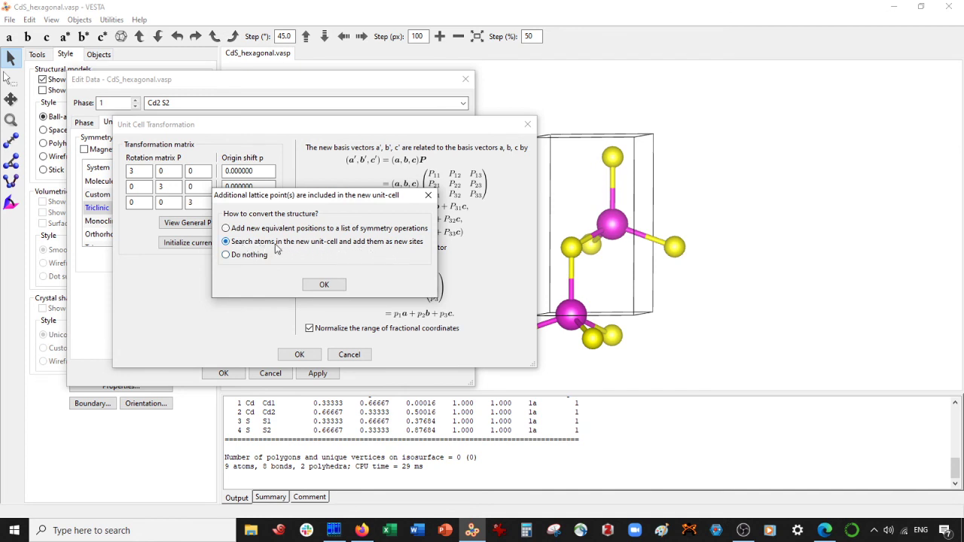
pyautogui.click(314, 288)
pyautogui.click(317, 372)
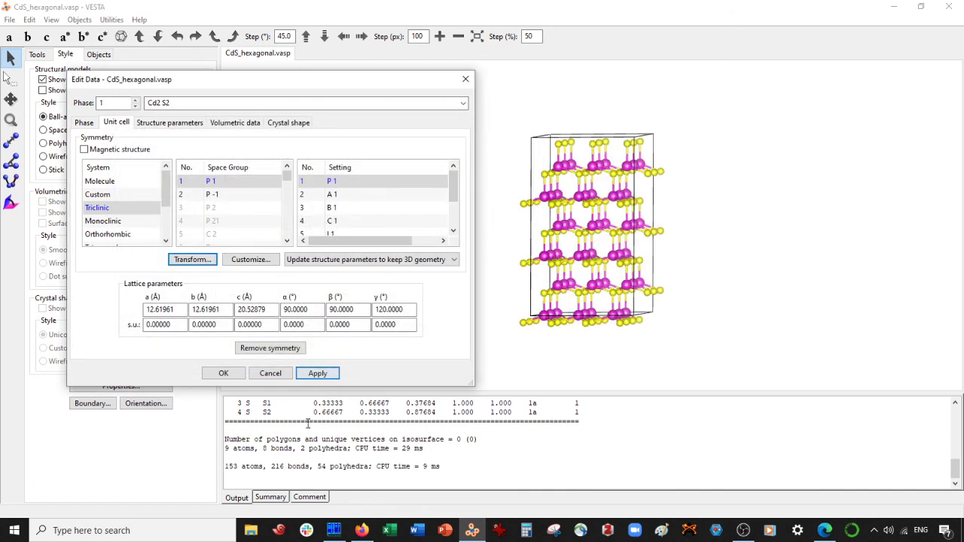
pyautogui.click(224, 374)
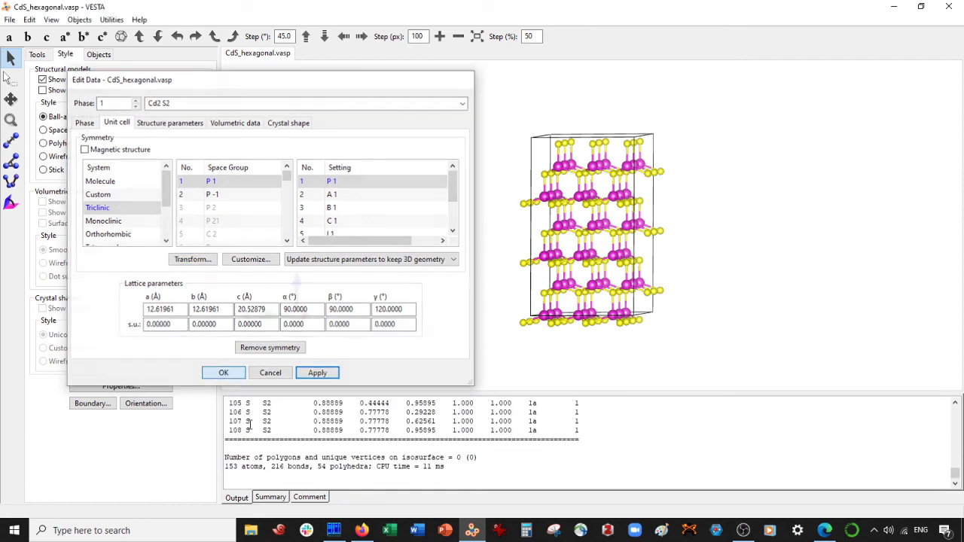
# Step: Delete the Cd–S bond definition so the supercell shows only atoms
pyautogui.moveTo(553, 264); pyautogui.dragTo(604, 267)
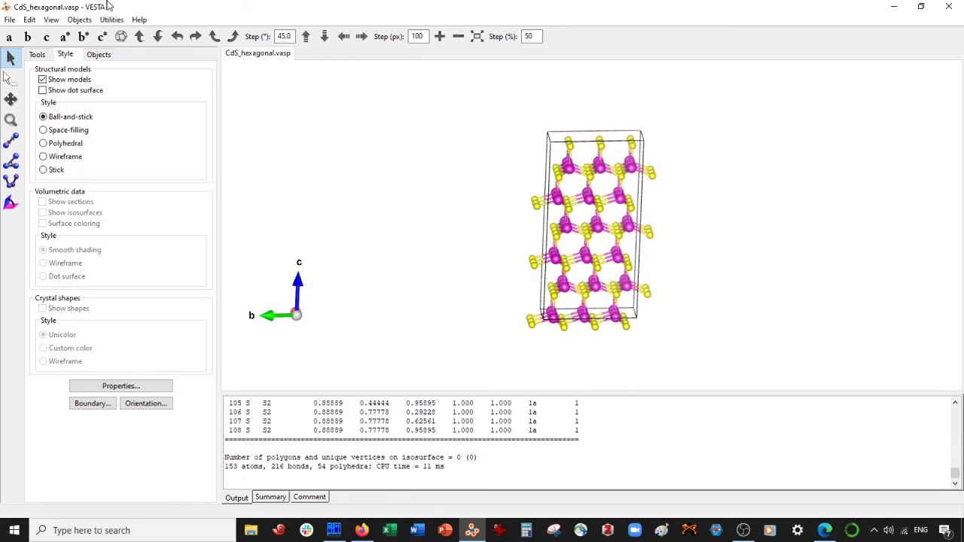
pyautogui.click(27, 22)
pyautogui.click(53, 77)
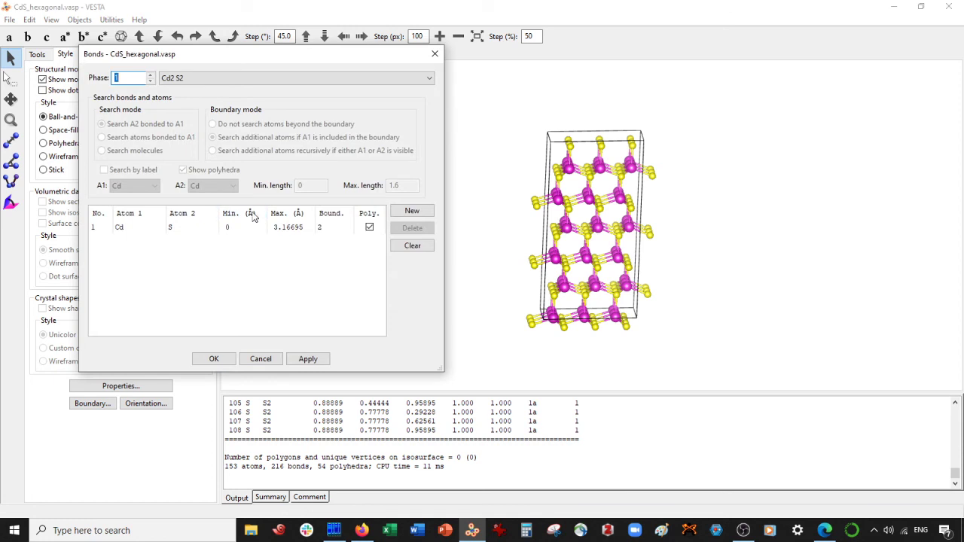
pyautogui.click(224, 228)
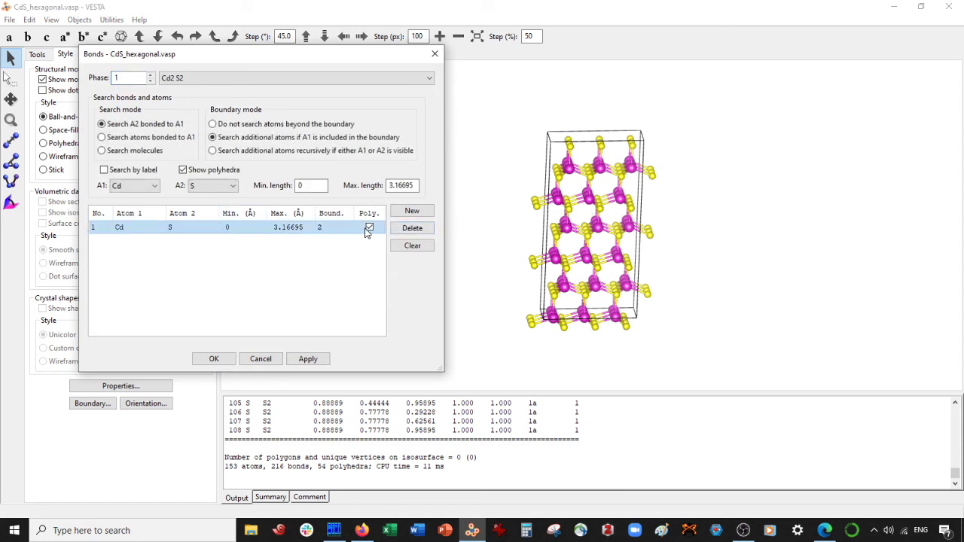
pyautogui.click(412, 227)
pyautogui.click(308, 358)
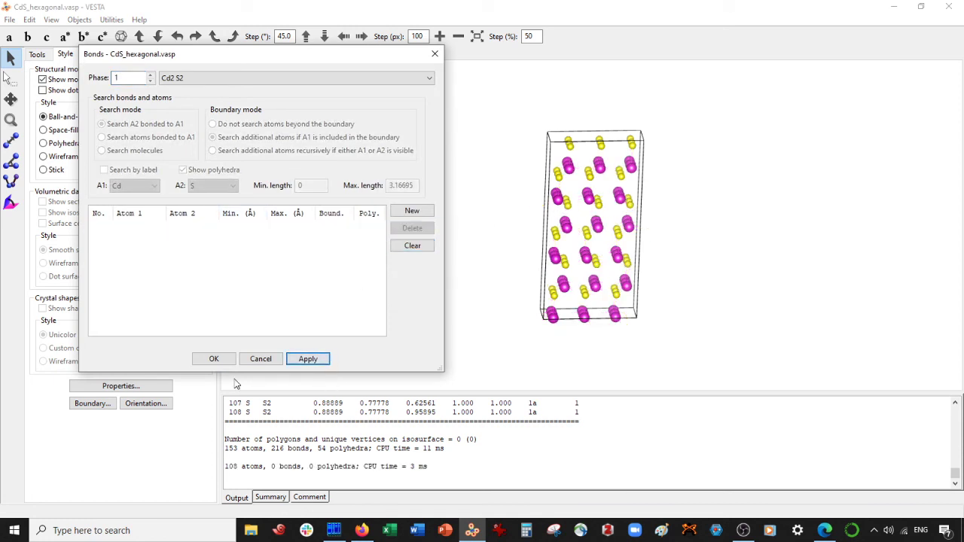
pyautogui.click(219, 360)
# Step: View the supercell along c and add a new atom site with symbol Sr and label Sr1
pyautogui.click(47, 37)
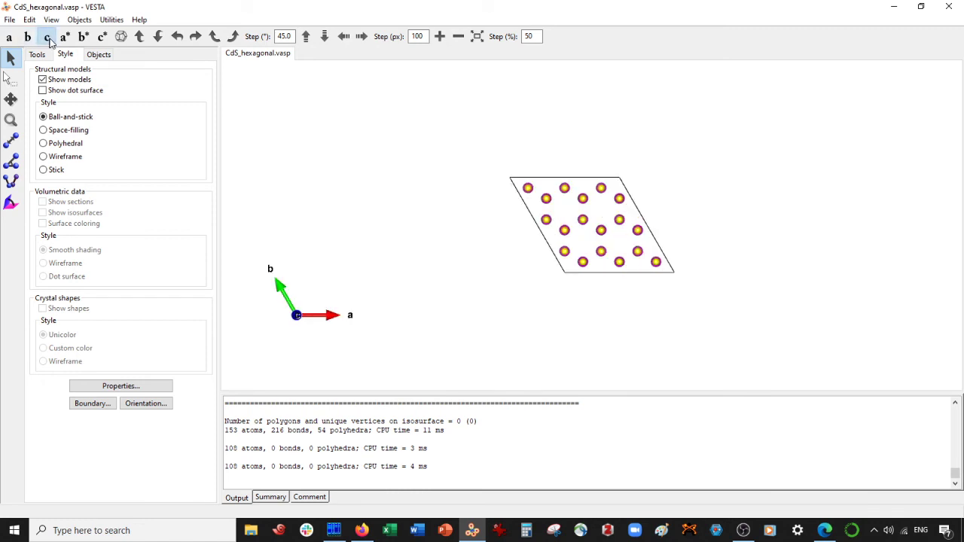
pyautogui.scroll(1, 547, 201)
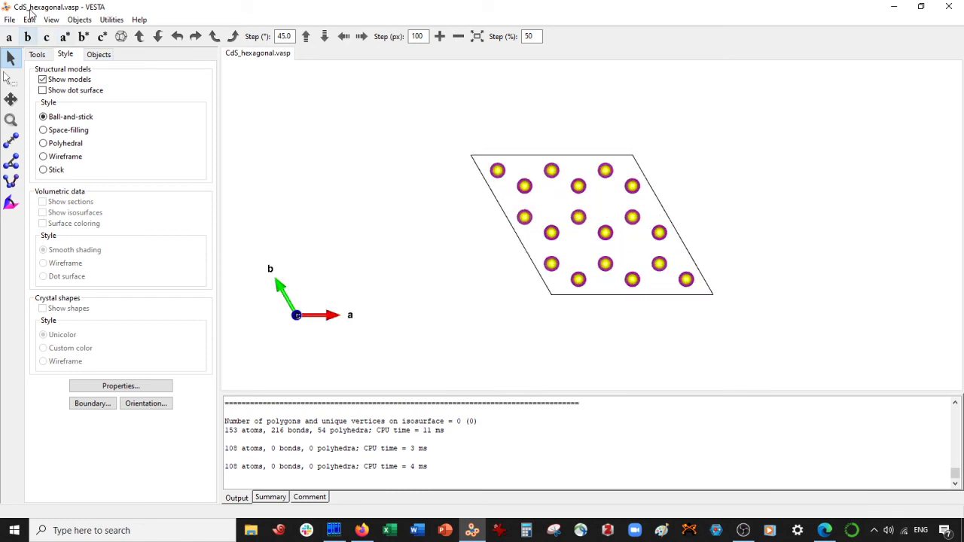
pyautogui.click(29, 20)
pyautogui.moveTo(56, 67)
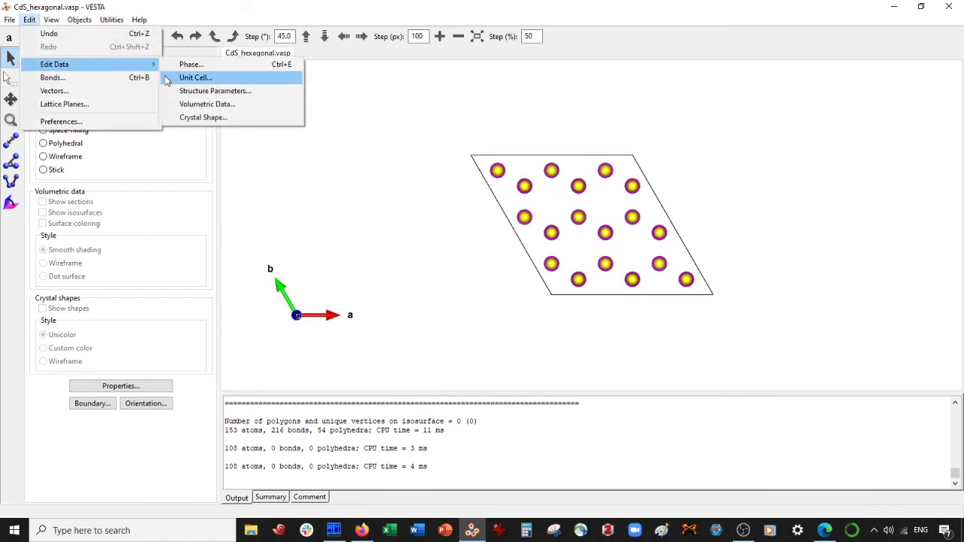
pyautogui.click(176, 91)
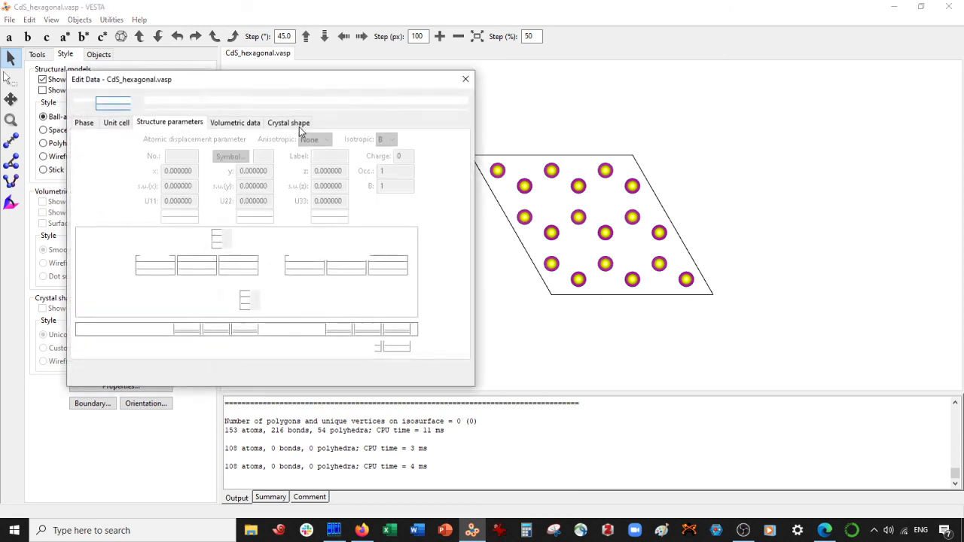
pyautogui.click(442, 232)
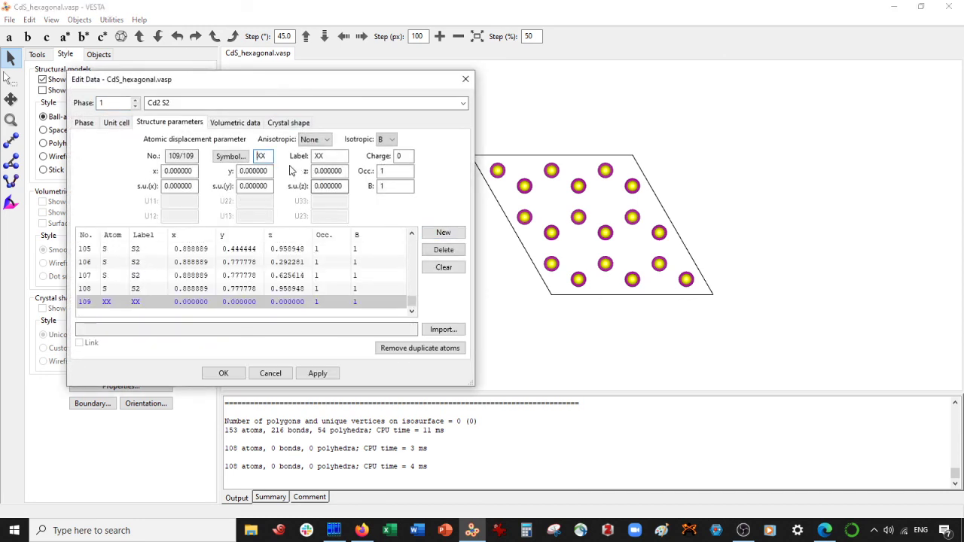
pyautogui.press('Tab')
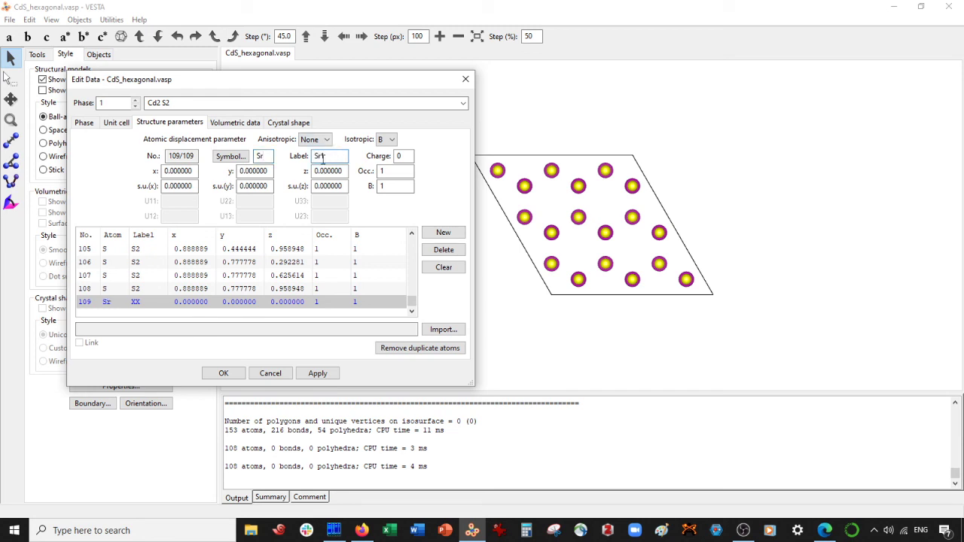
# Step: Place the Sr1 atom at the cell centre with x, y and z fractional coordinates of 0.5
pyautogui.moveTo(195, 172); pyautogui.dragTo(71, 174)
pyautogui.write('0.5')
pyautogui.press('Tab')
pyautogui.write('0.5')
pyautogui.press('Tab')
pyautogui.write('0.5')
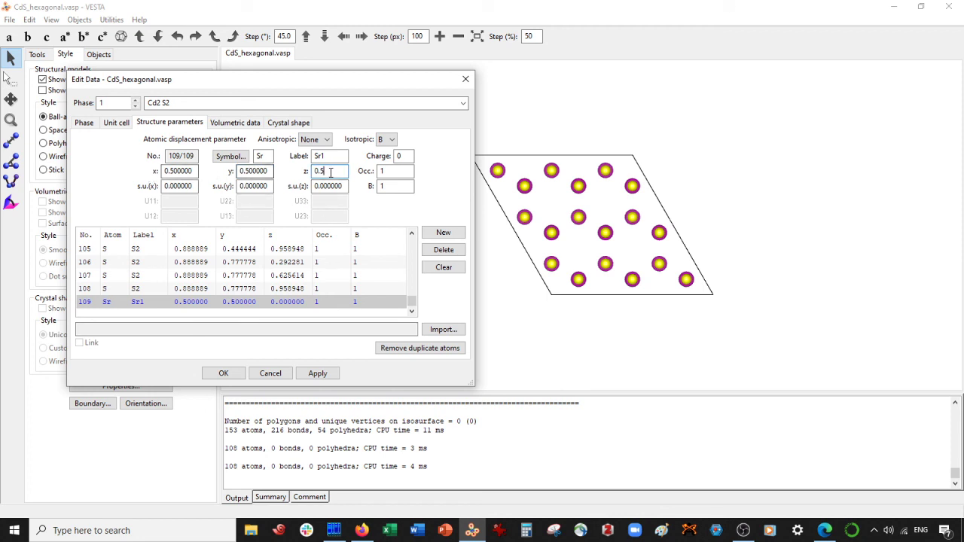
pyautogui.click(317, 378)
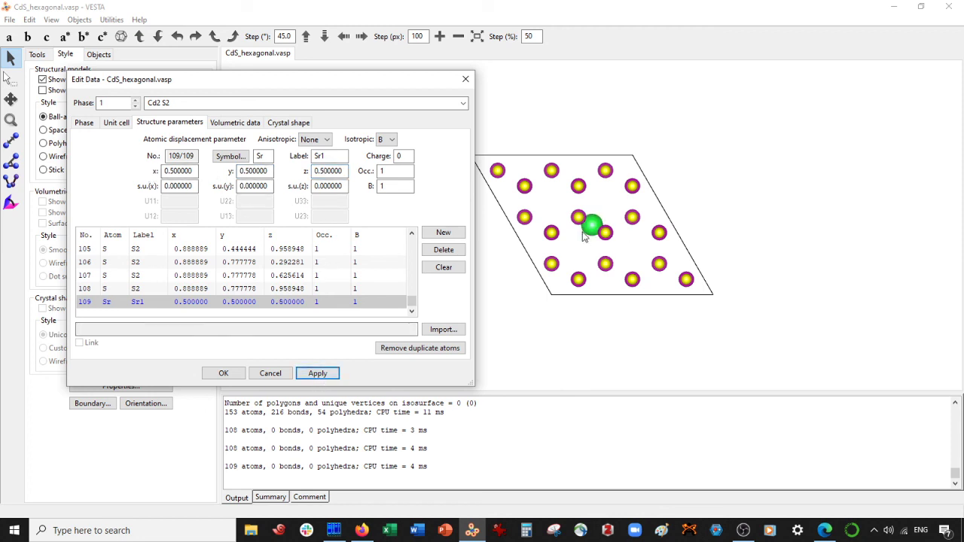
pyautogui.click(223, 373)
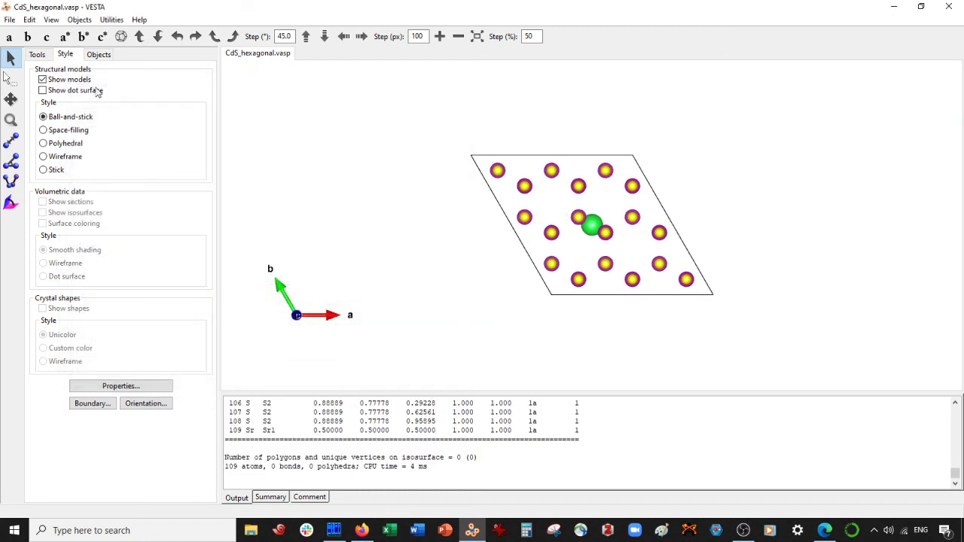
# Step: Add a bond definition from Sr to Cd with a maximum length of 6 Å, without searching atoms beyond the boundary
pyautogui.click(29, 20)
pyautogui.click(50, 75)
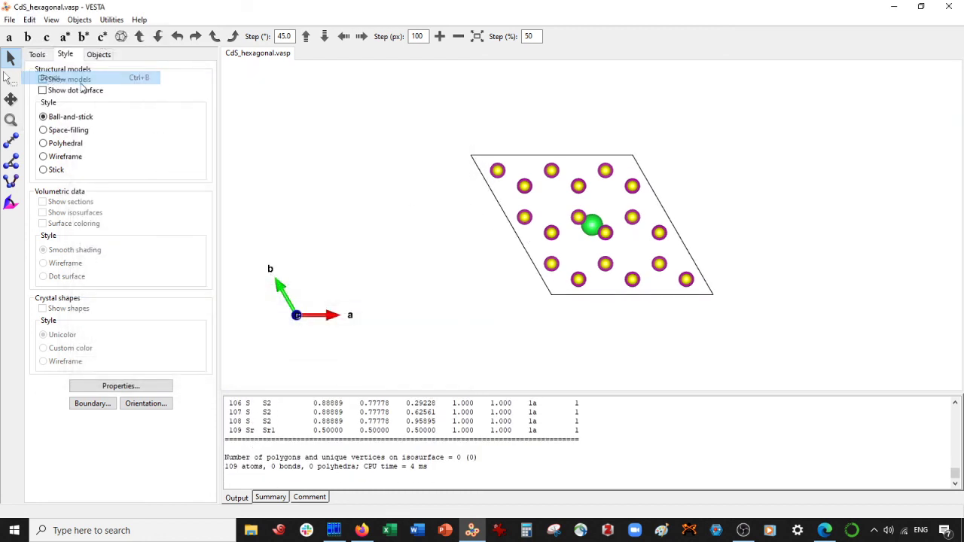
pyautogui.click(412, 210)
pyautogui.click(134, 186)
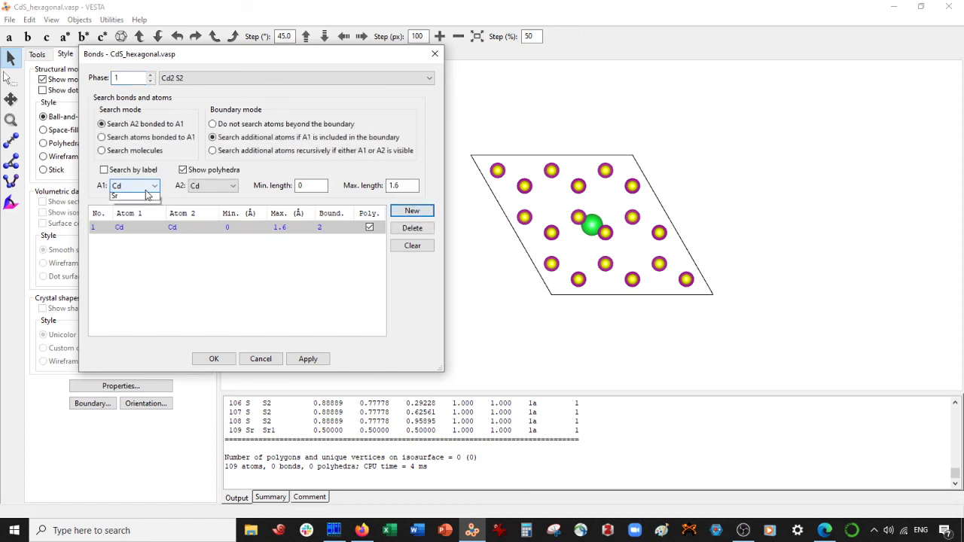
pyautogui.click(130, 216)
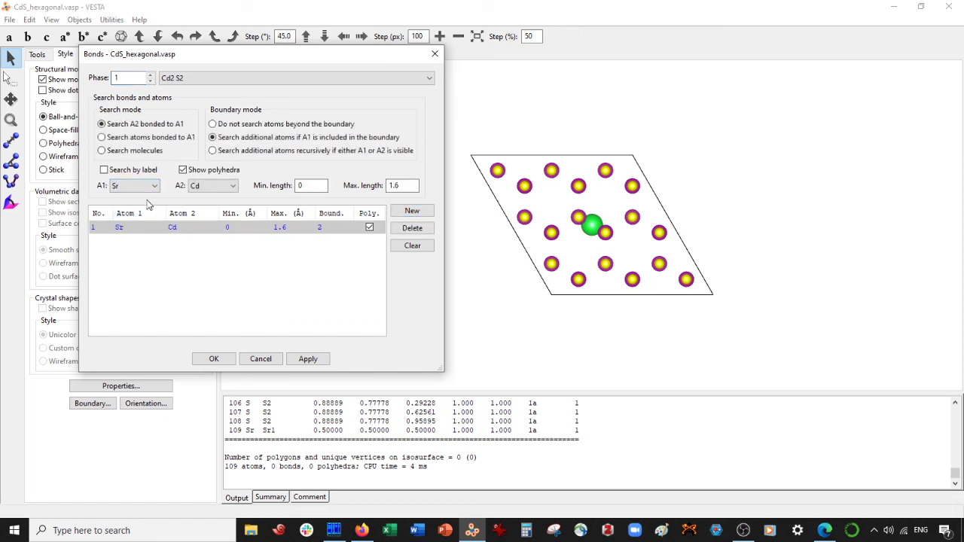
pyautogui.click(213, 186)
pyautogui.click(199, 200)
pyautogui.click(252, 125)
pyautogui.doubleClick(394, 185)
pyautogui.write('6')
pyautogui.click(305, 359)
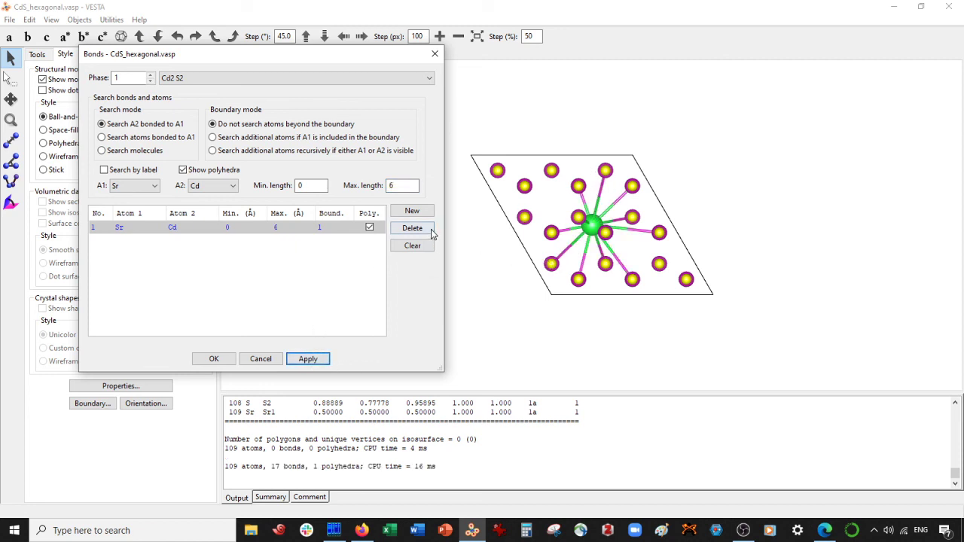
# Step: Add a second bond definition from Sr to S with the same maximum length of 6 Å
pyautogui.click(412, 210)
pyautogui.click(213, 185)
pyautogui.click(199, 207)
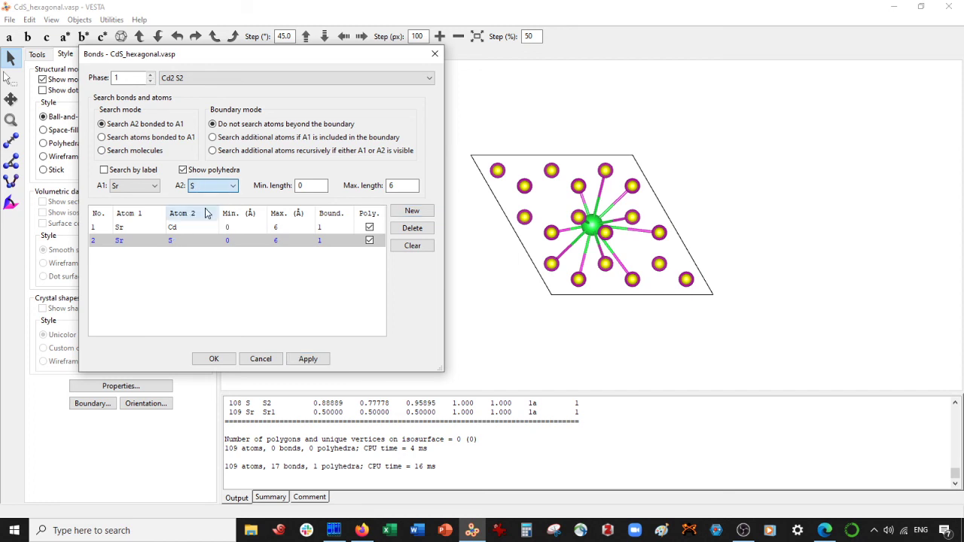
pyautogui.click(316, 361)
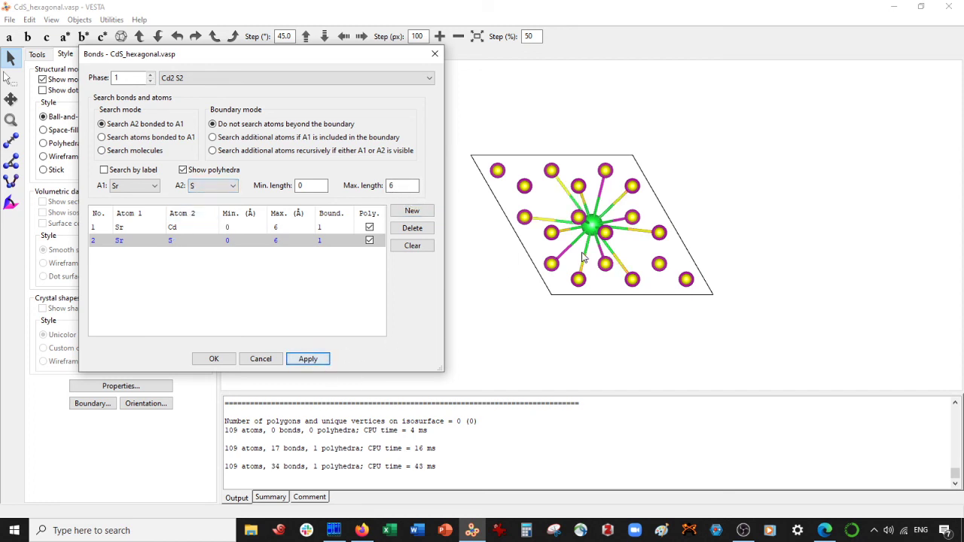
pyautogui.click(217, 359)
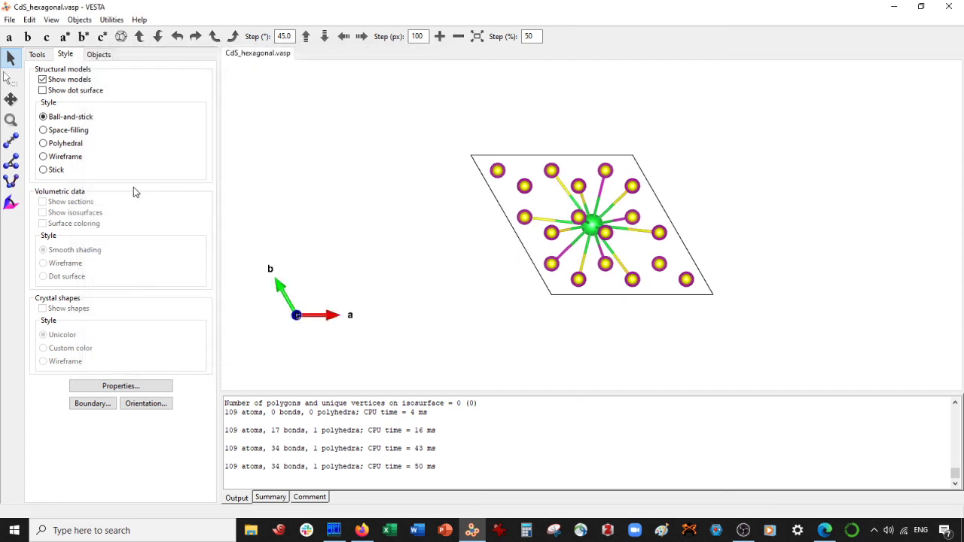
# Step: Show the structure in Polyhedral style and delete the atoms outside the polyhedron at the cell's two acute corners
pyautogui.click(44, 143)
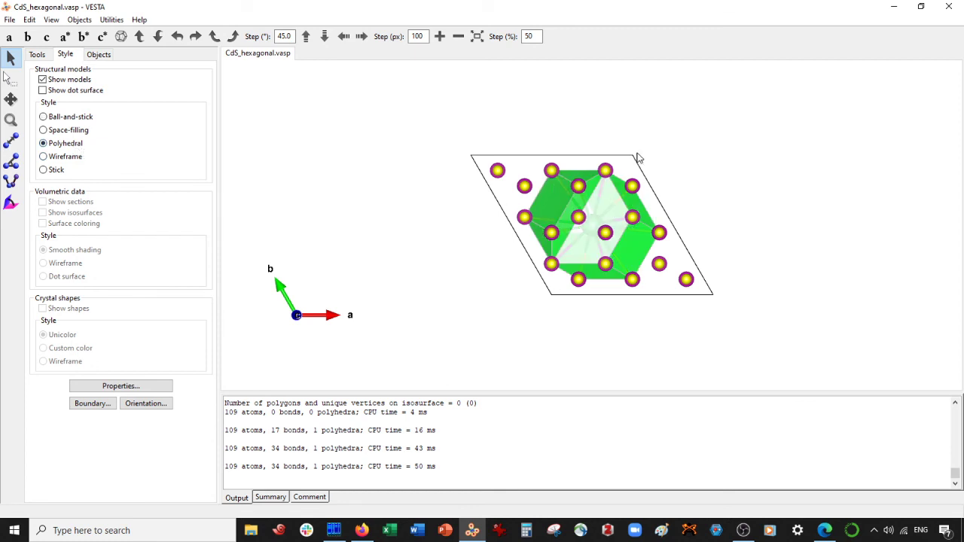
pyautogui.click(11, 80)
pyautogui.moveTo(527, 160); pyautogui.dragTo(464, 199)
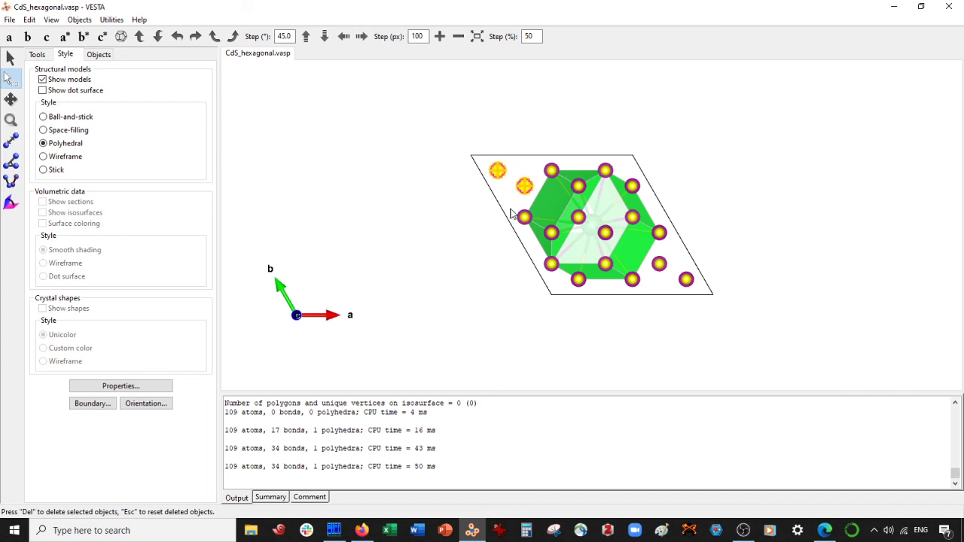
pyautogui.click(666, 274)
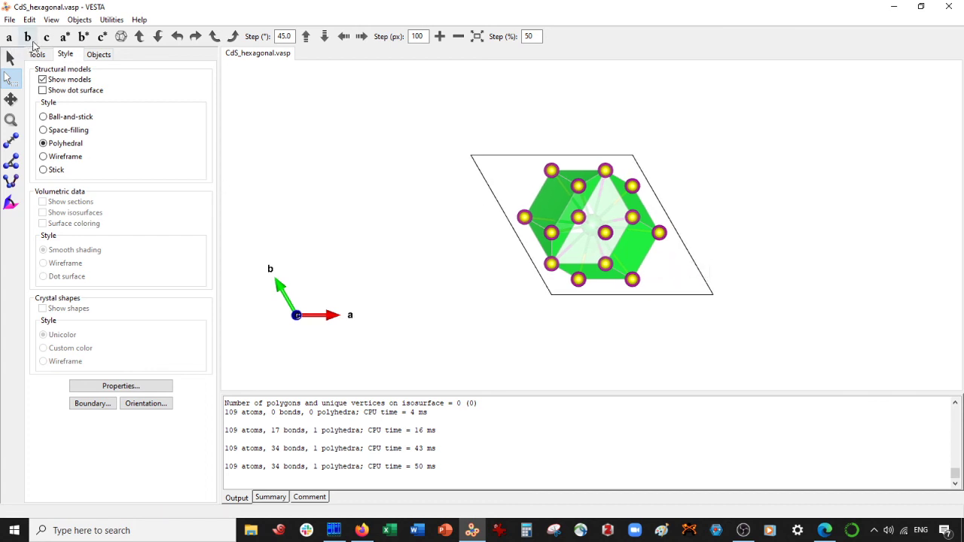
# Step: View along b, delete the atoms outside the polyhedron at both ends of the c axis and the stray corner sulfur, and return to the c view
pyautogui.click(27, 36)
pyautogui.moveTo(331, 129); pyautogui.dragTo(524, 357)
pyautogui.press('Delete')
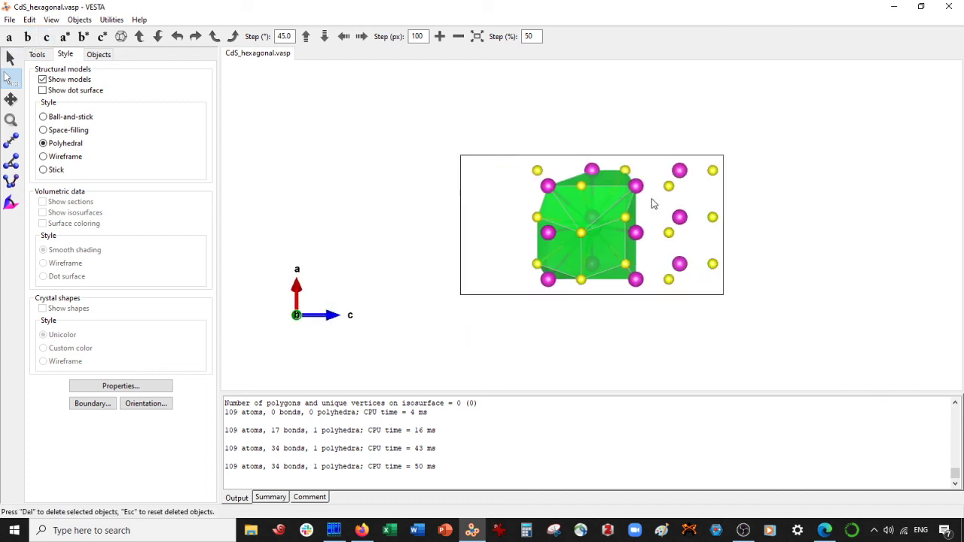
pyautogui.moveTo(653, 148); pyautogui.dragTo(785, 339)
pyautogui.press('Delete')
pyautogui.click(539, 169)
pyautogui.press('Delete')
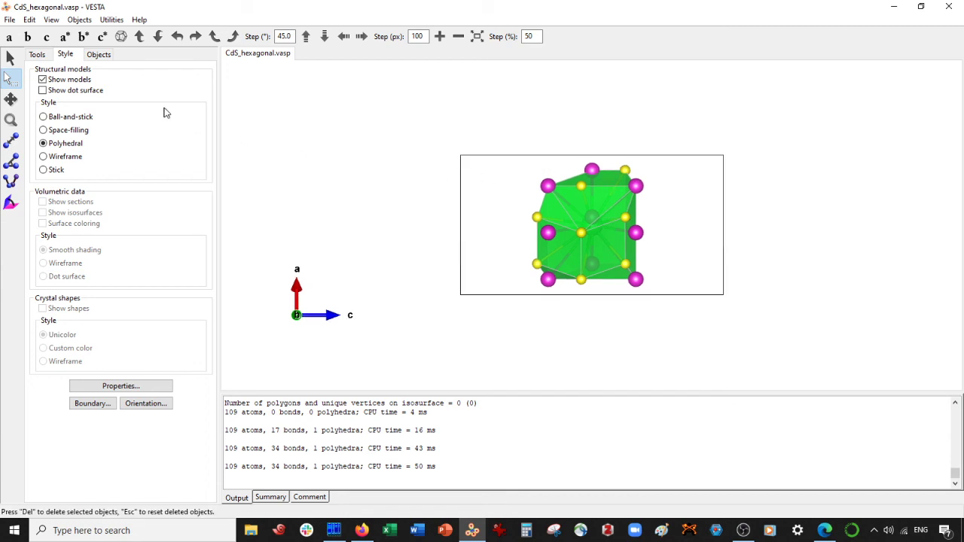
pyautogui.click(46, 37)
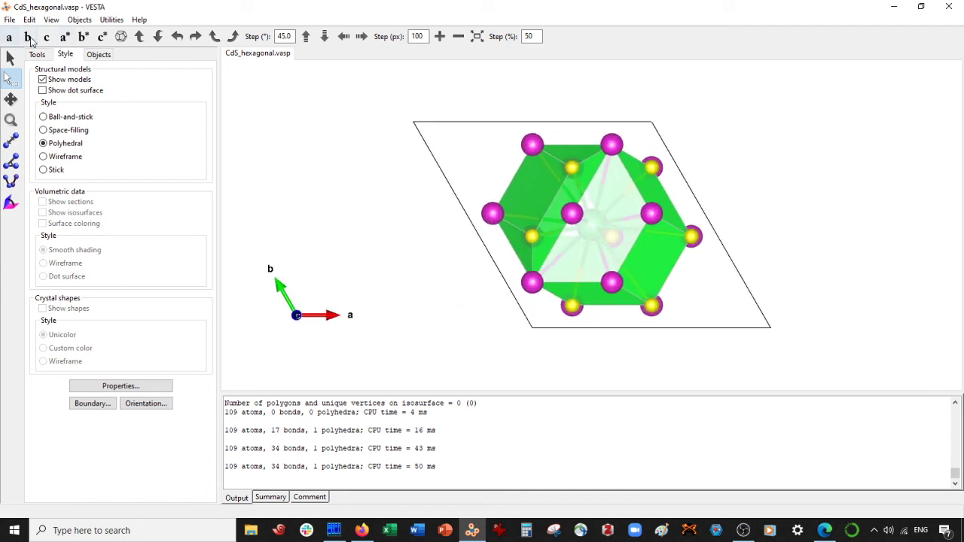
# Step: Rotate the model to an oblique view and delete the two cadmium atoms detached from the polyhedron
pyautogui.click(8, 57)
pyautogui.moveTo(276, 146); pyautogui.dragTo(542, 256)
pyautogui.moveTo(509, 144); pyautogui.dragTo(508, 155)
pyautogui.click(11, 78)
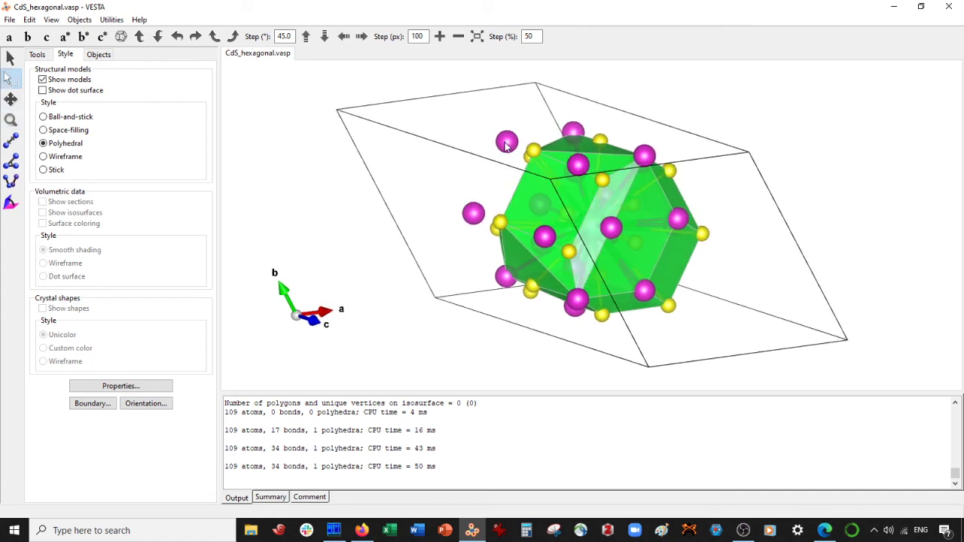
pyautogui.click(472, 215)
# Step: Delete the remaining stray atoms outside the polyhedron from other viewing angles and inspect the cluster from all around
pyautogui.click(11, 58)
pyautogui.moveTo(421, 192); pyautogui.dragTo(615, 236)
pyautogui.click(10, 79)
pyautogui.click(529, 298)
pyautogui.press('Delete')
pyautogui.moveTo(484, 263); pyautogui.dragTo(438, 277)
pyautogui.press('Delete')
pyautogui.moveTo(709, 170); pyautogui.dragTo(746, 279)
pyautogui.press('Delete')
pyautogui.click(11, 58)
pyautogui.moveTo(647, 259); pyautogui.dragTo(452, 248)
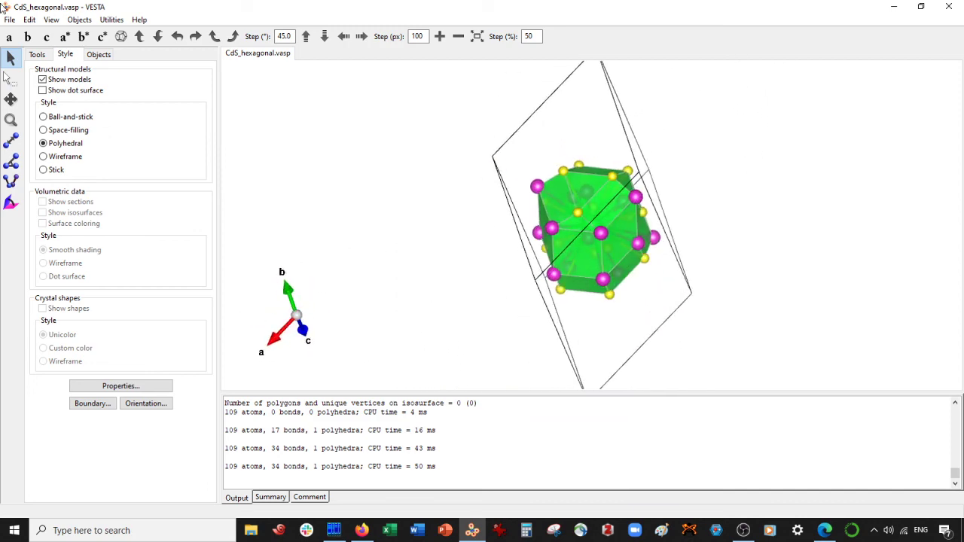
# Step: Export the carved cluster as an XYZ file named CdS_qd
pyautogui.click(10, 20)
pyautogui.click(45, 123)
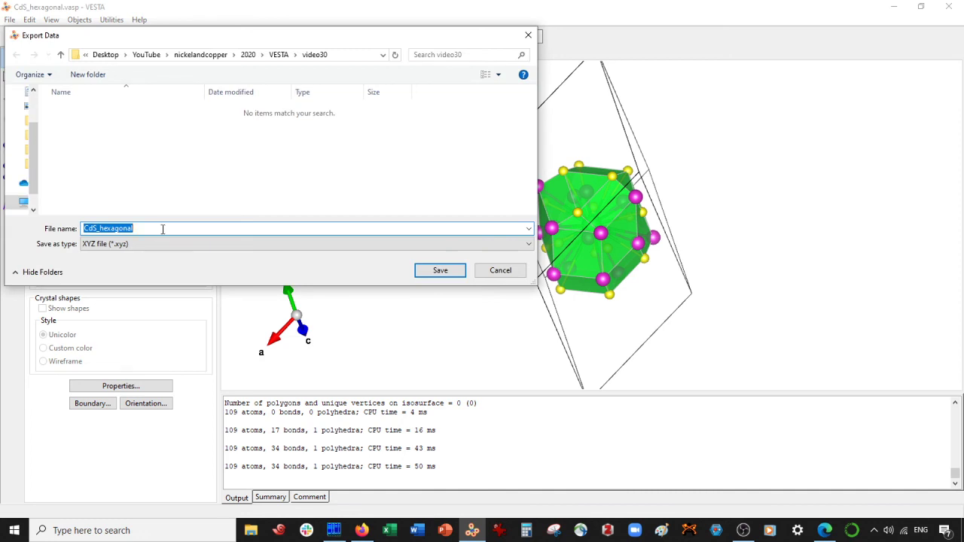
pyautogui.write('CdS')
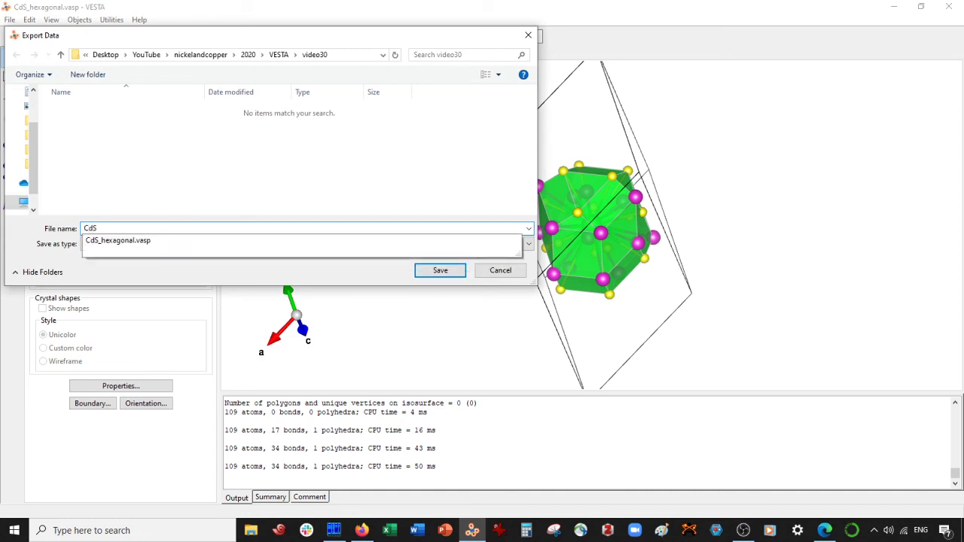
pyautogui.write('_qd')
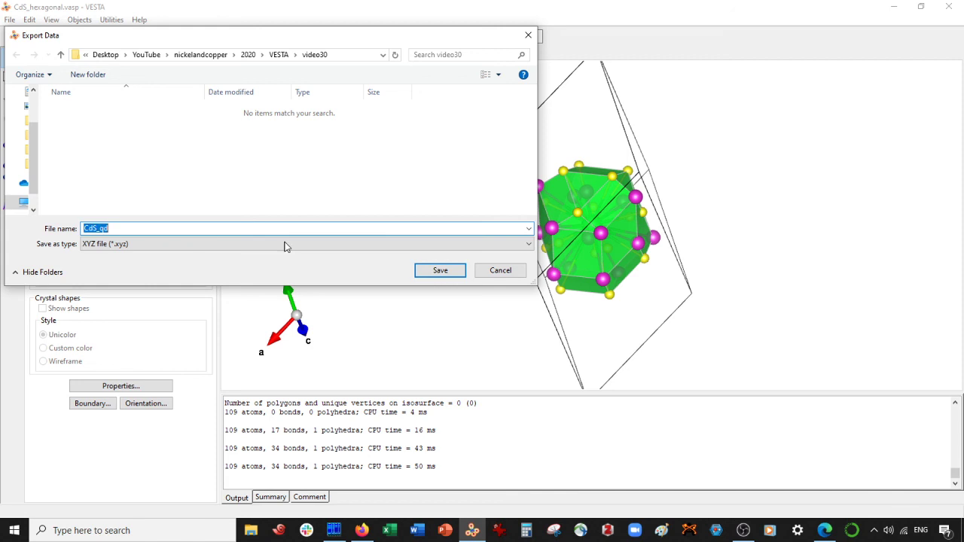
pyautogui.click(443, 272)
pyautogui.click(557, 273)
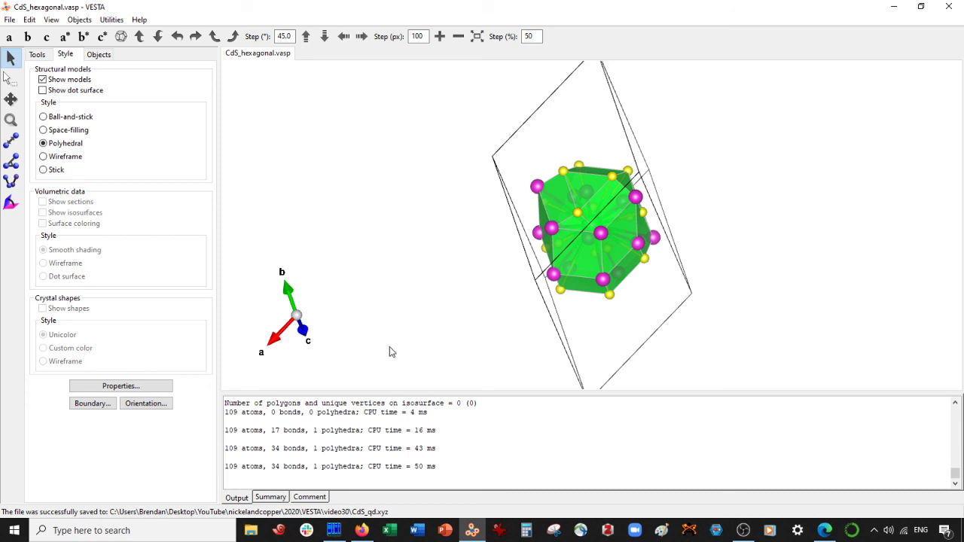
# Step: Open the exported CdS_qd.xyz file and delete the Sr atom at the cluster's centre
pyautogui.hotkey('ctrl', 'o')
pyautogui.doubleClick(98, 125)
pyautogui.moveTo(490, 189); pyautogui.dragTo(598, 237)
pyautogui.click(598, 236)
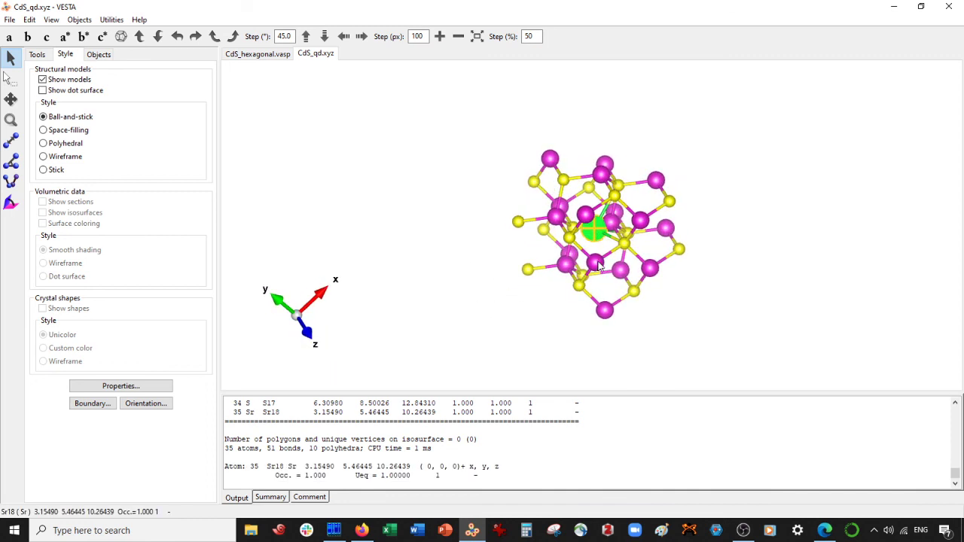
# Step: Align the cluster so its atom rows overlap and delete the protruding singly bonded sulfur atoms beside the lower hexagonal ring
pyautogui.moveTo(558, 180); pyautogui.dragTo(570, 232)
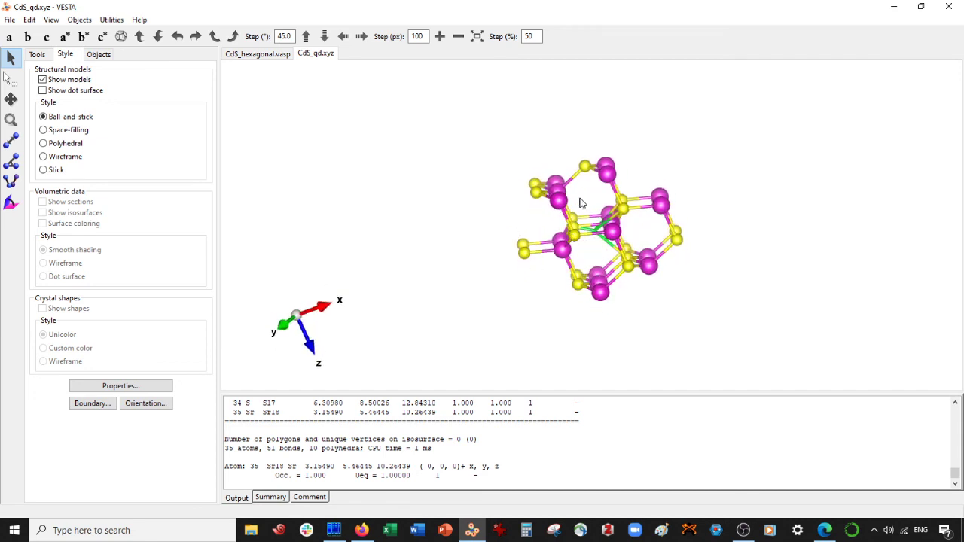
pyautogui.moveTo(629, 179); pyautogui.dragTo(616, 205)
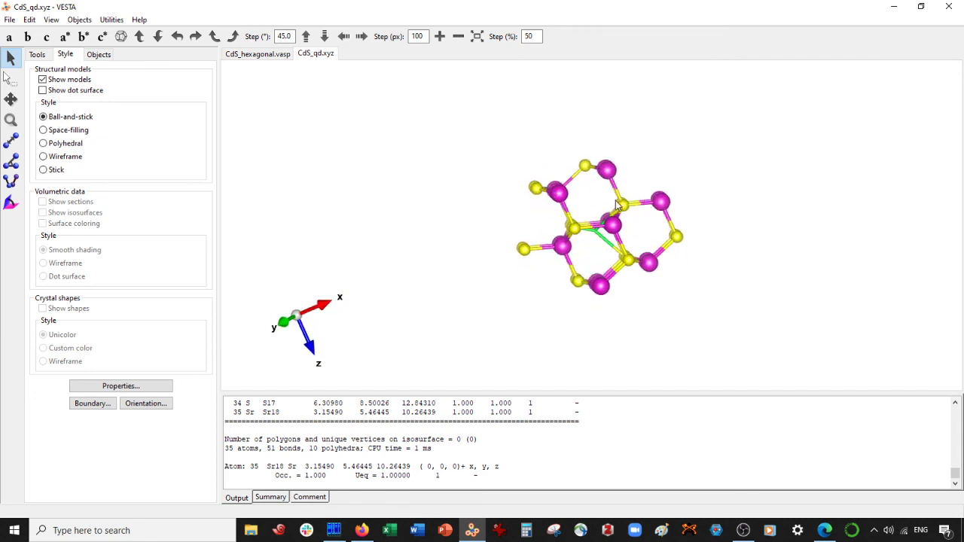
pyautogui.moveTo(492, 234); pyautogui.dragTo(551, 292)
pyautogui.press('Delete')
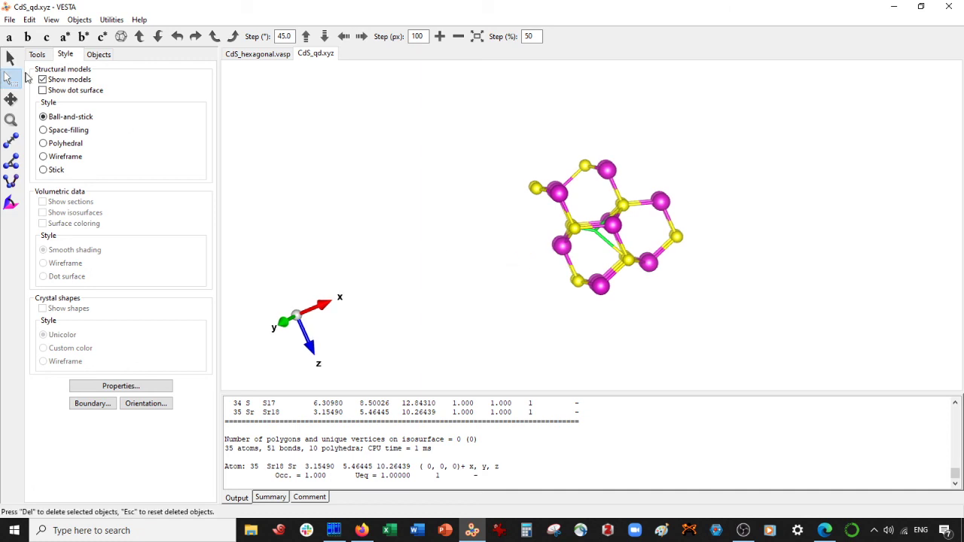
pyautogui.click(10, 58)
pyautogui.moveTo(622, 169); pyautogui.dragTo(621, 191)
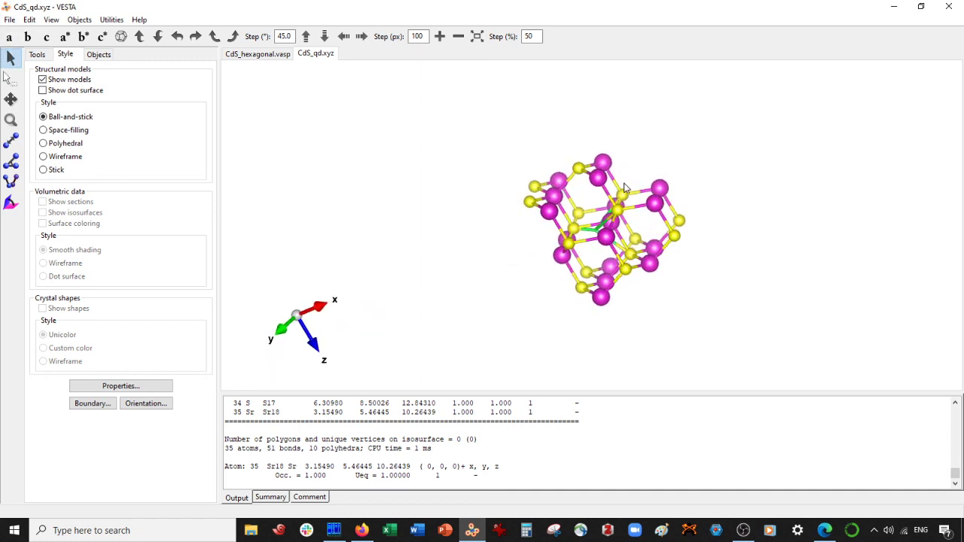
# Step: Export the cleaned cluster as an XYZ file
pyautogui.click(10, 20)
pyautogui.click(45, 123)
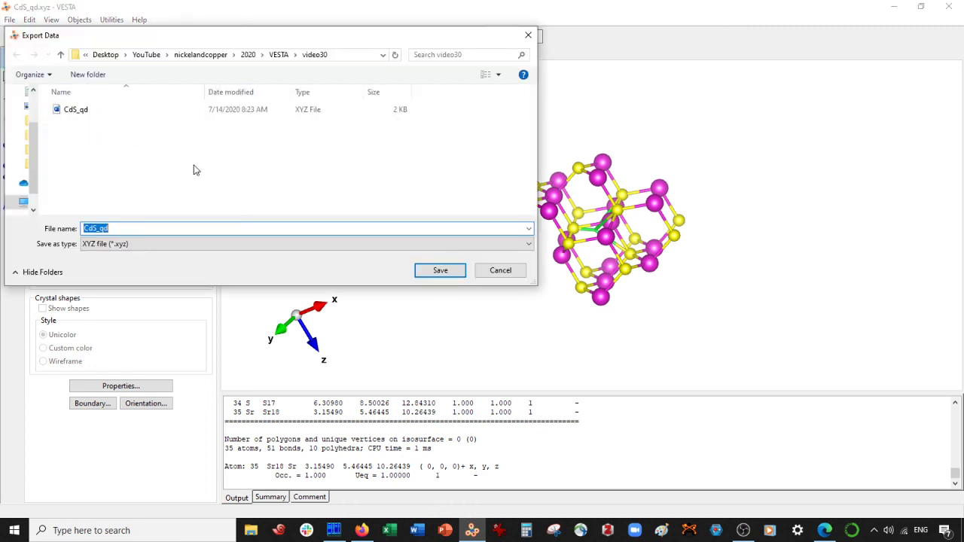